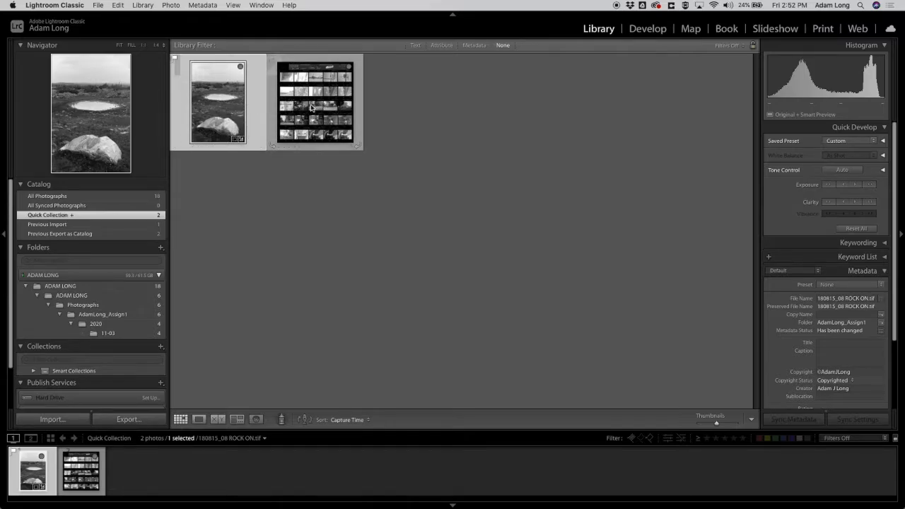
# Reorder the rock photo within the two-photo Quick Collection after briefly viewing all photographs.
pyautogui.keyDown('super'); pyautogui.click(311, 107); pyautogui.keyUp('super')
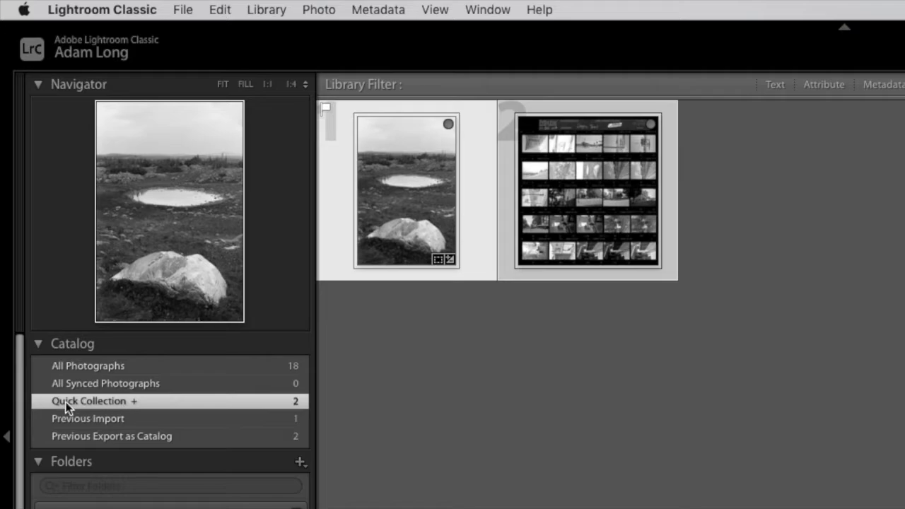
pyautogui.click(478, 359)
pyautogui.moveTo(409, 226); pyautogui.dragTo(151, 399)
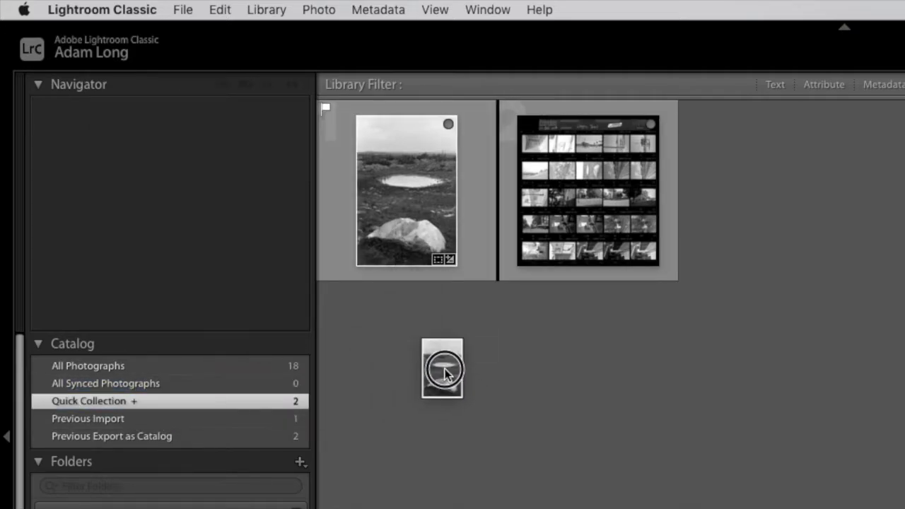
pyautogui.click(129, 367)
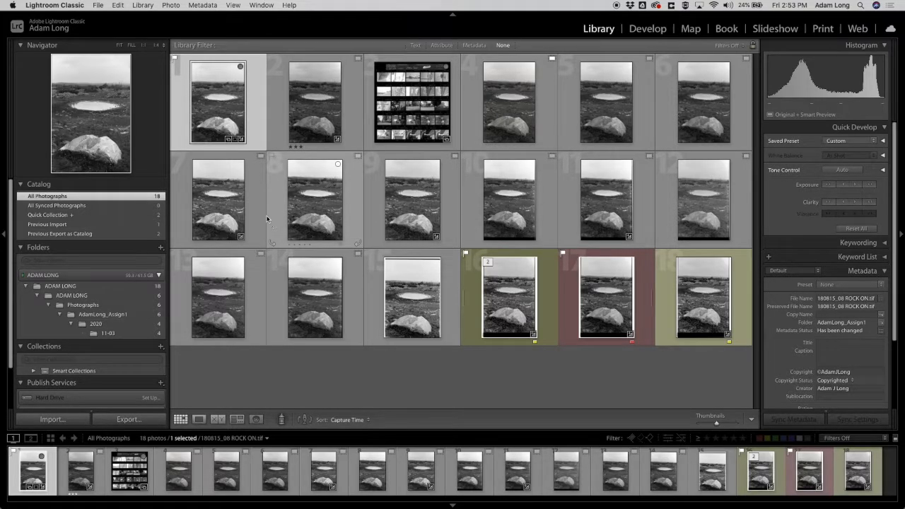
pyautogui.click(94, 219)
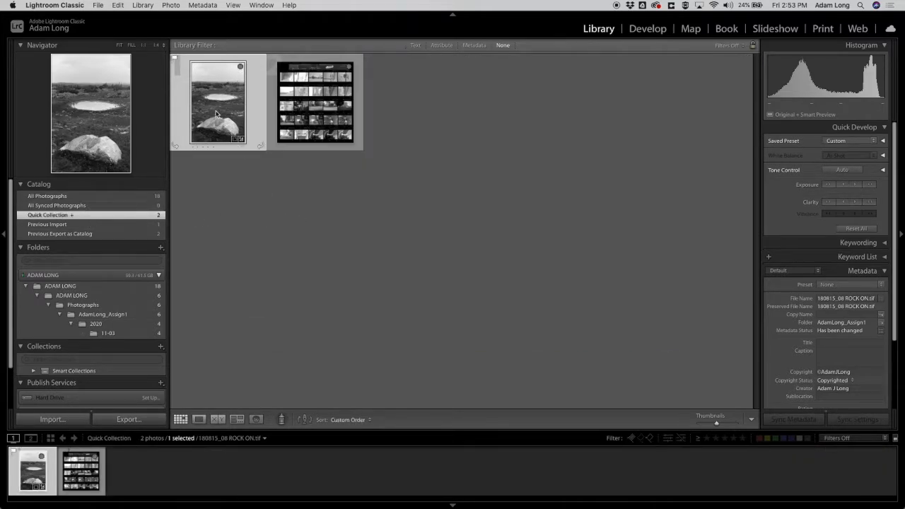
# Start exporting the rock photo and browse to the external drive's Exports folder.
pyautogui.click(128, 419)
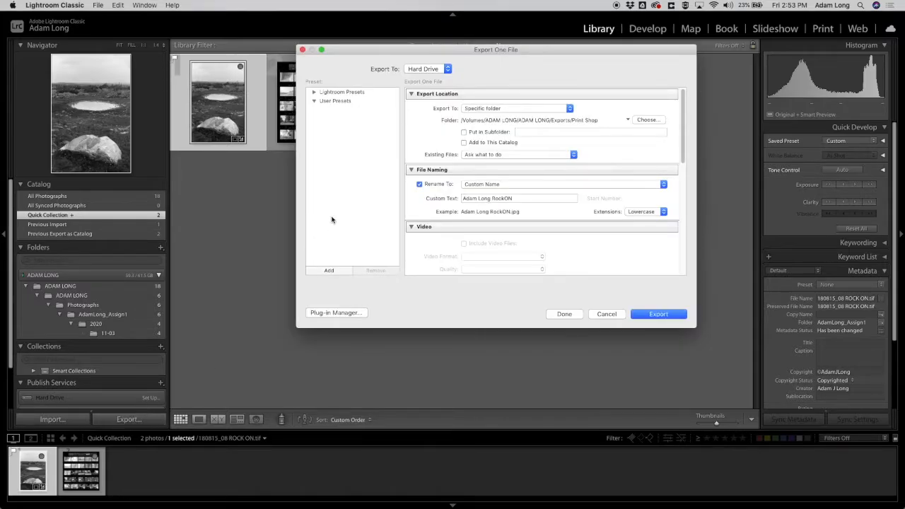
pyautogui.moveTo(498, 50); pyautogui.dragTo(467, 49)
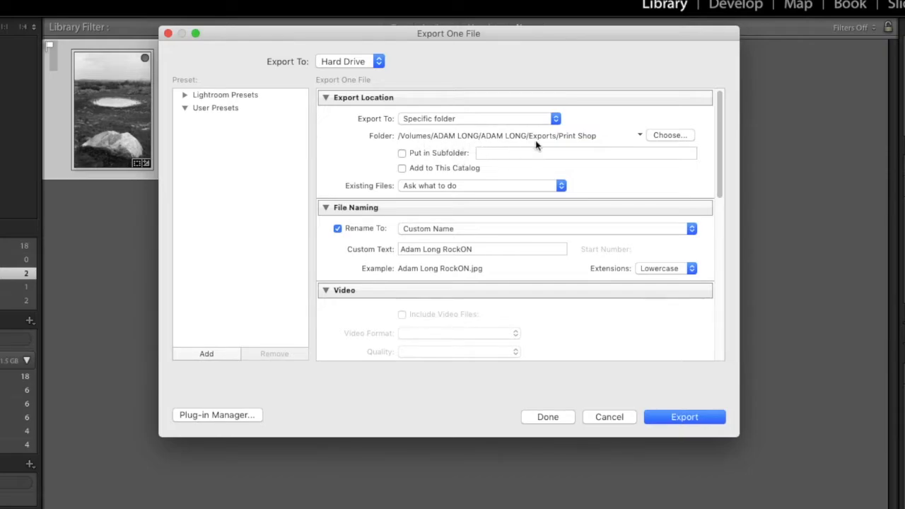
pyautogui.click(668, 139)
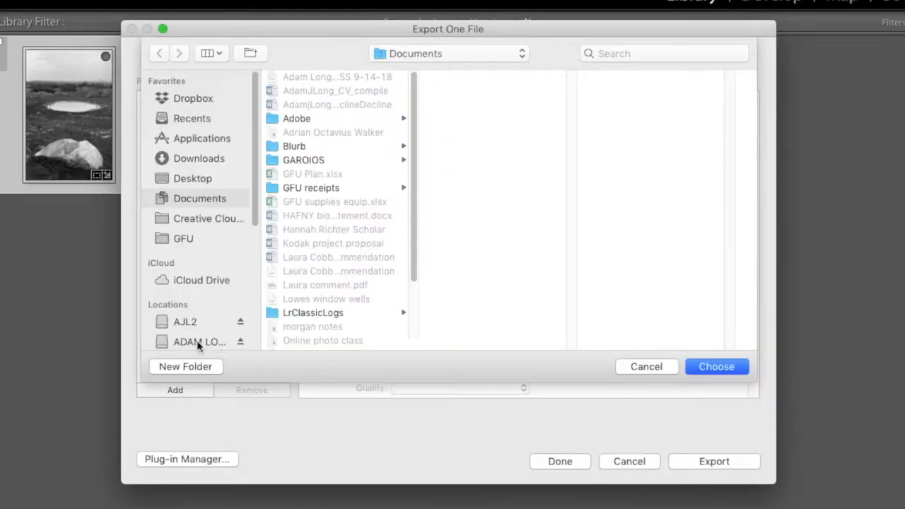
pyautogui.click(196, 341)
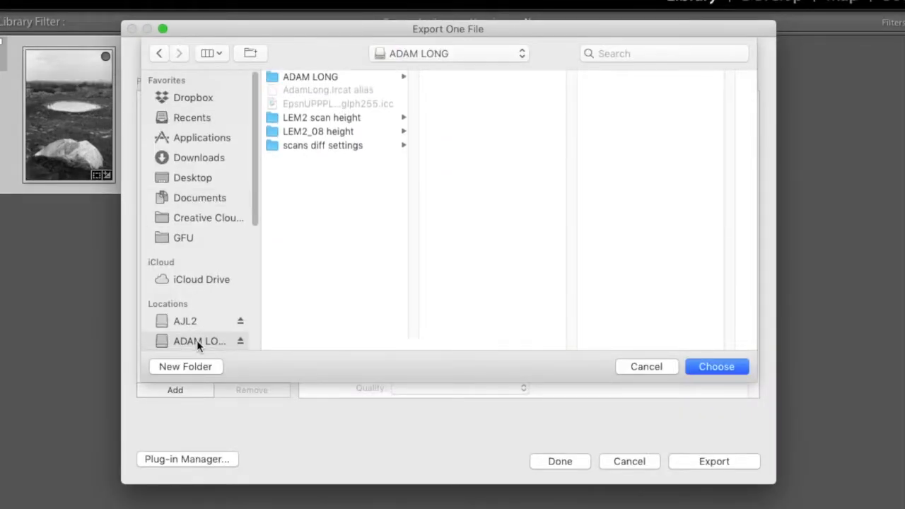
pyautogui.click(324, 75)
pyautogui.click(454, 80)
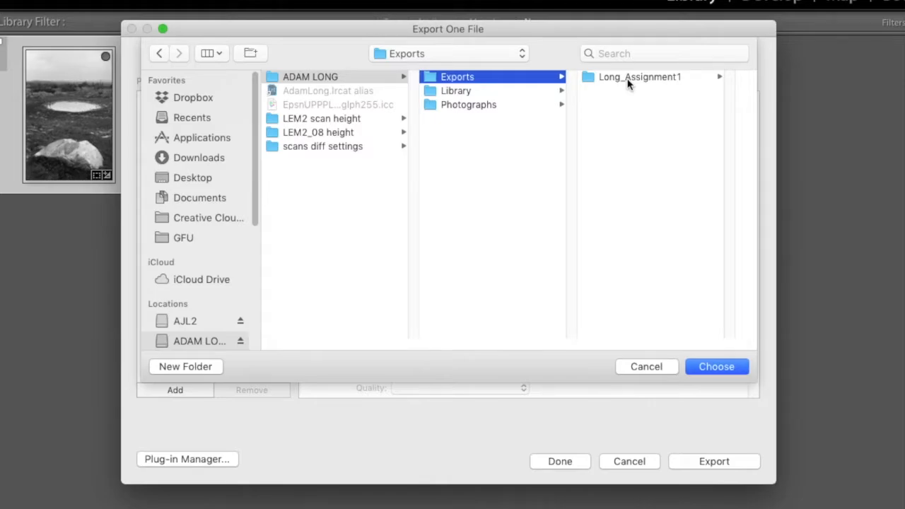
# Create a 'Print shop' folder inside Exports and choose it as the export destination.
pyautogui.click(218, 369)
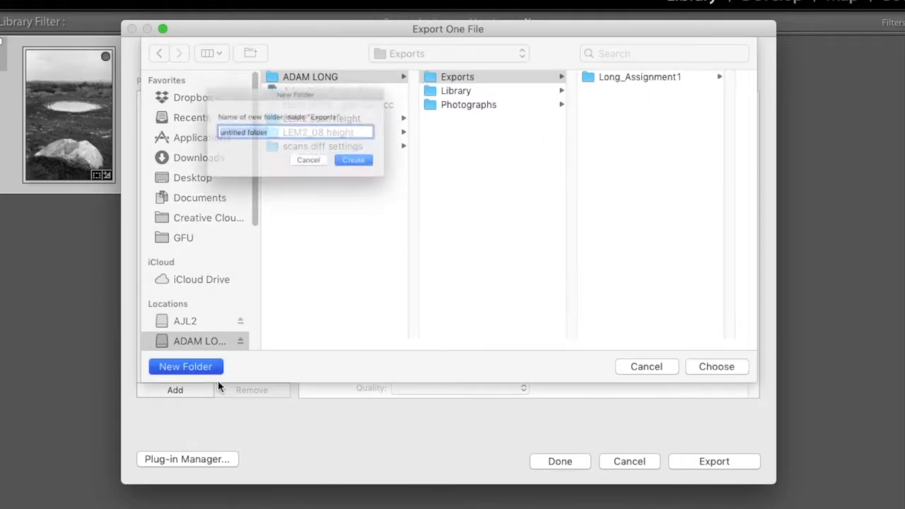
pyautogui.write('Print SHop')
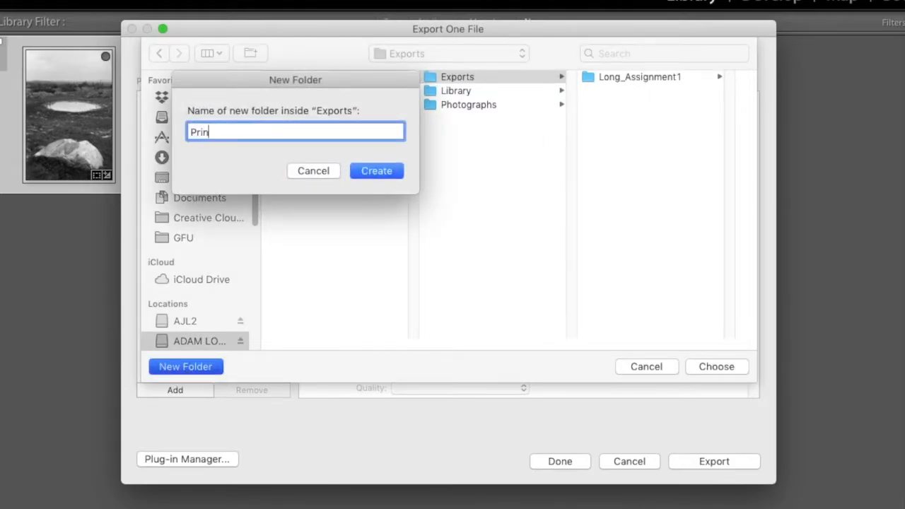
pyautogui.press('BackSpace')
pyautogui.press('BackSpace')
pyautogui.press('BackSpace')
pyautogui.press('BackSpace')
pyautogui.write('shop')
pyautogui.press('Return')
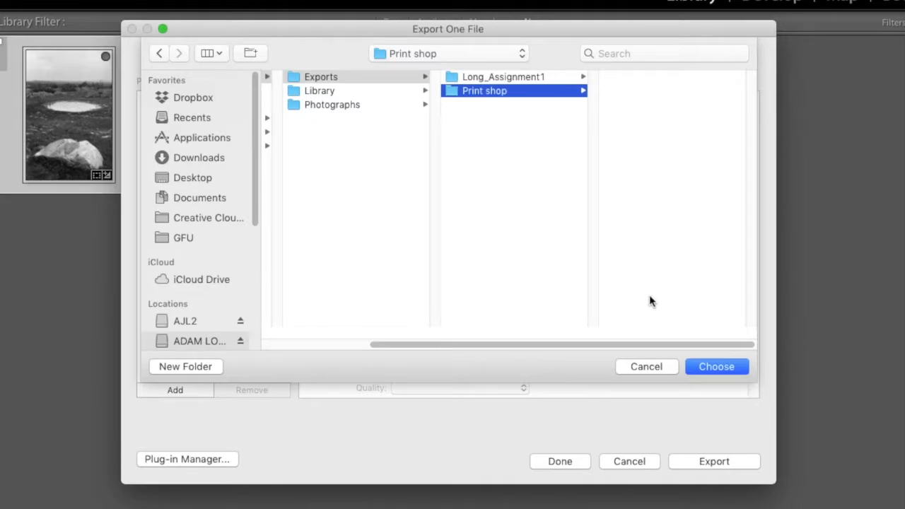
pyautogui.click(715, 366)
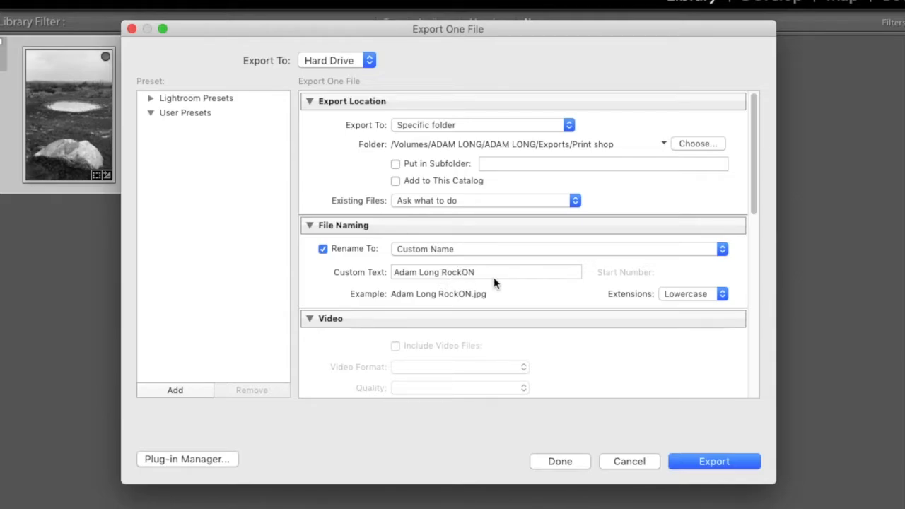
pyautogui.scroll(-5, 493, 279)
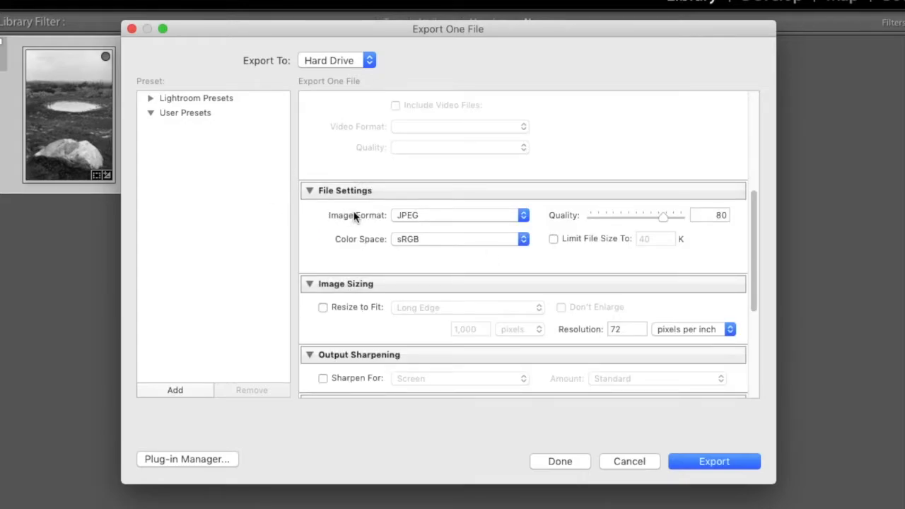
pyautogui.click(441, 217)
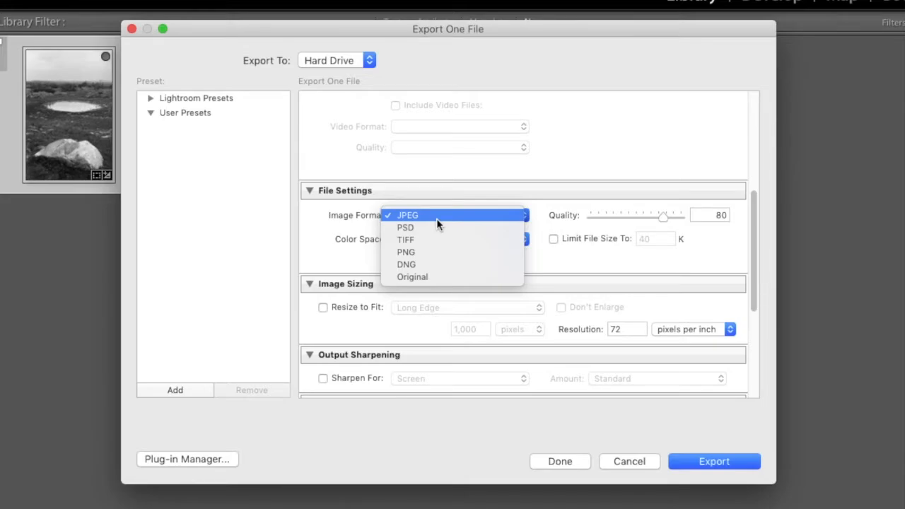
pyautogui.click(434, 219)
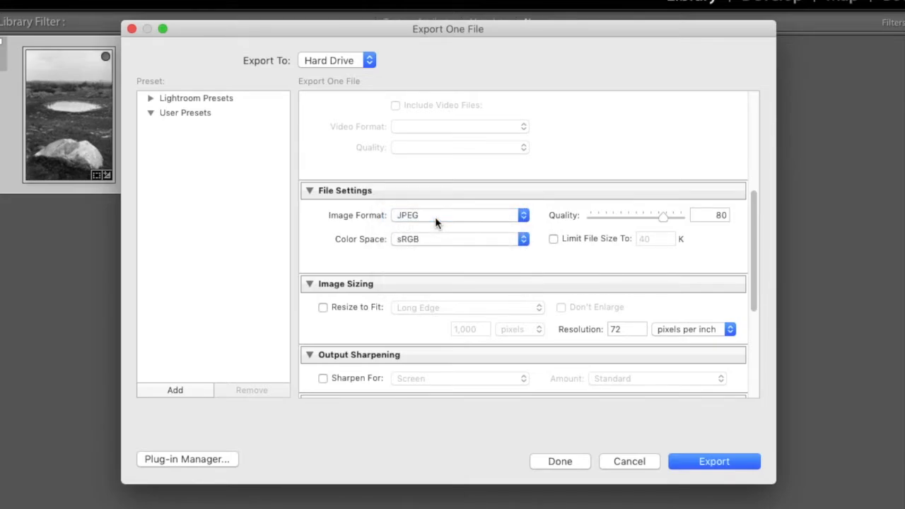
pyautogui.click(495, 242)
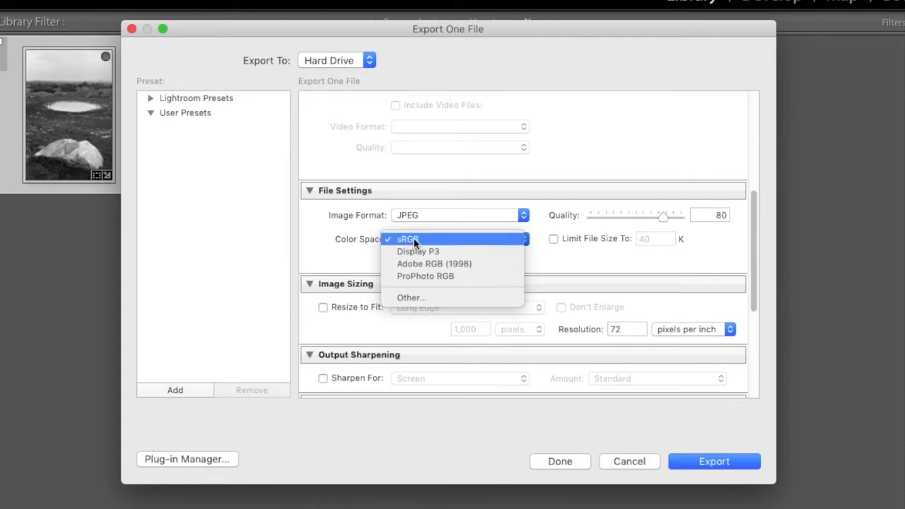
pyautogui.click(573, 258)
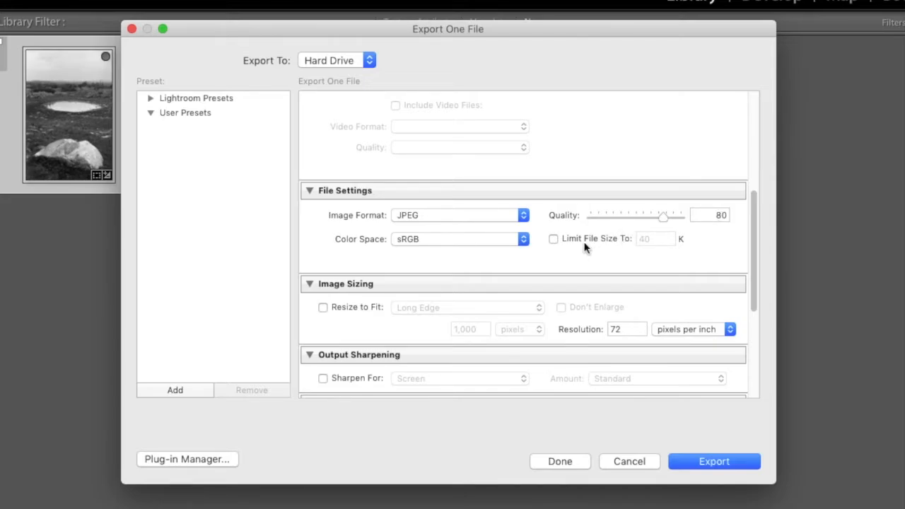
pyautogui.scroll(-2, 585, 248)
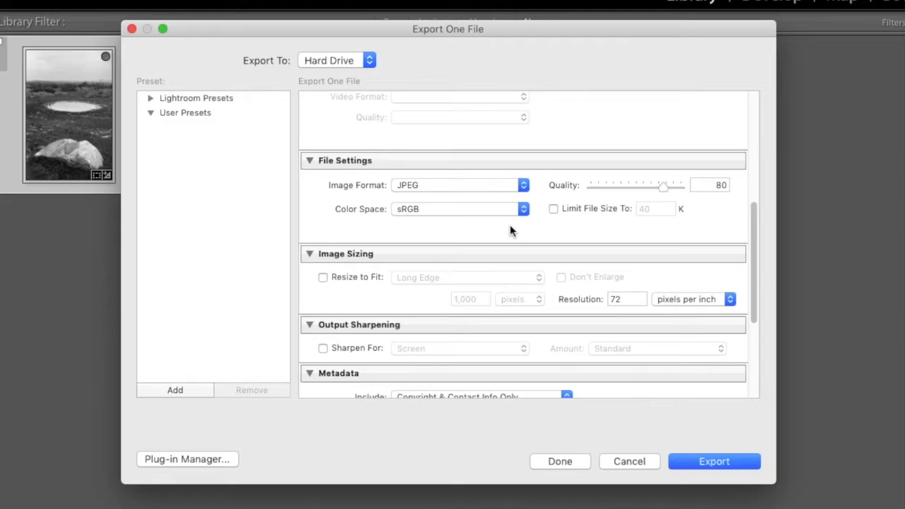
pyautogui.scroll(-2, 510, 230)
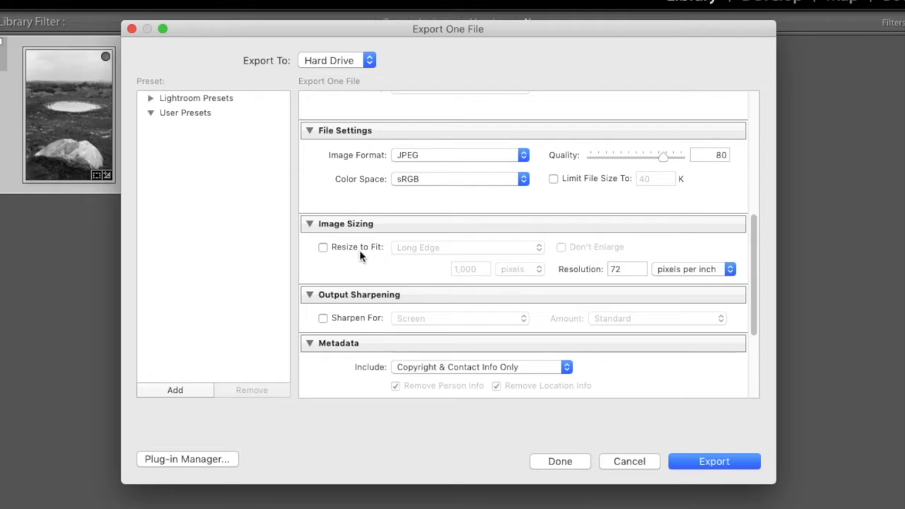
# Export the photo at full size as an sRGB JPEG, quality 80, shown in Finder.
pyautogui.click(323, 248)
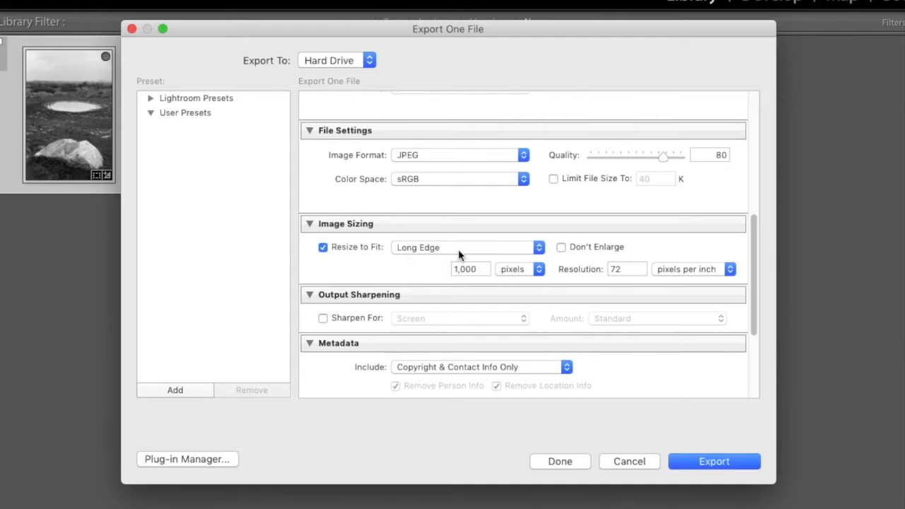
pyautogui.click(322, 247)
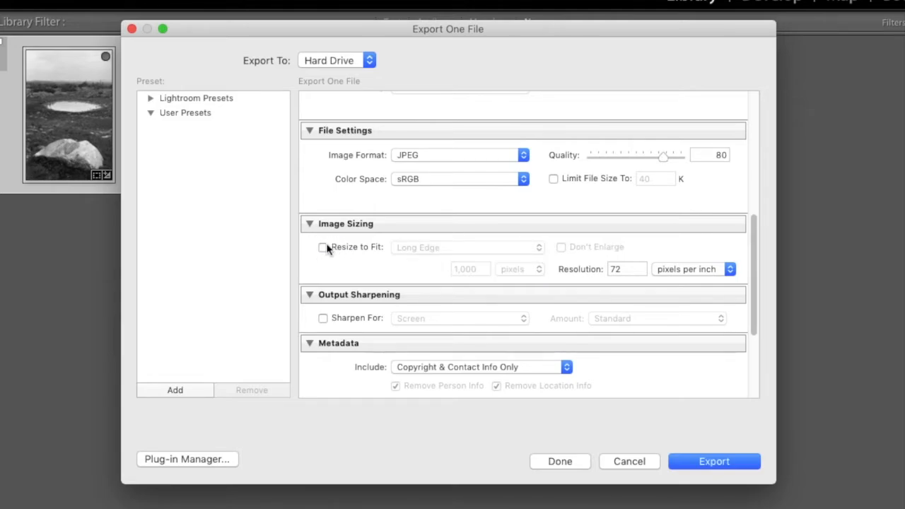
pyautogui.scroll(-3, 367, 283)
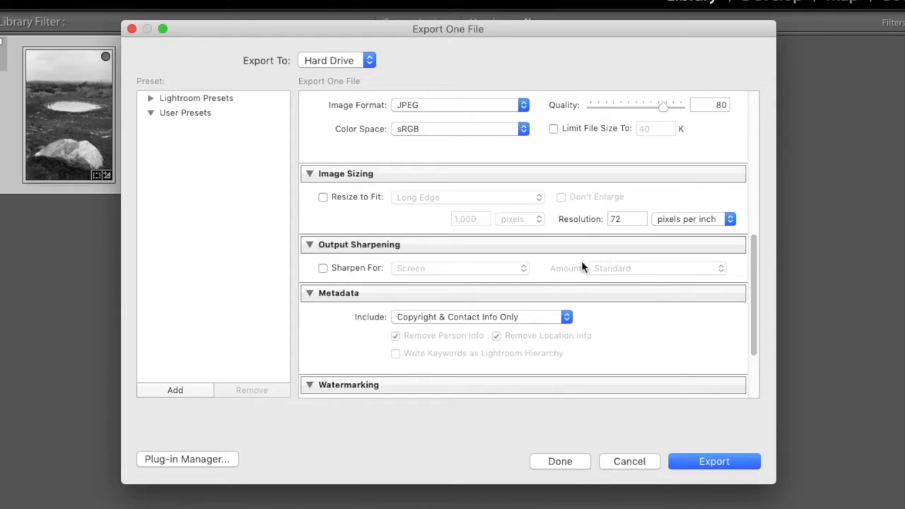
pyautogui.scroll(-3, 581, 267)
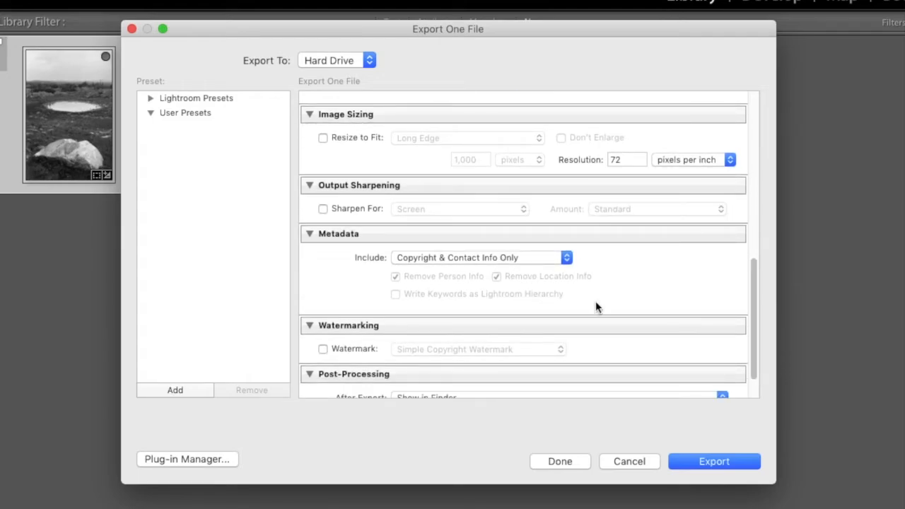
pyautogui.scroll(-2, 595, 305)
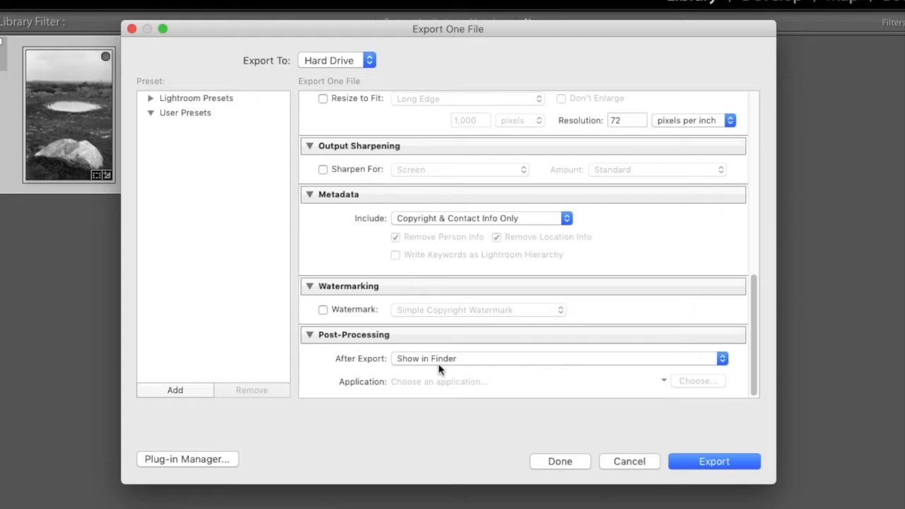
pyautogui.click(713, 461)
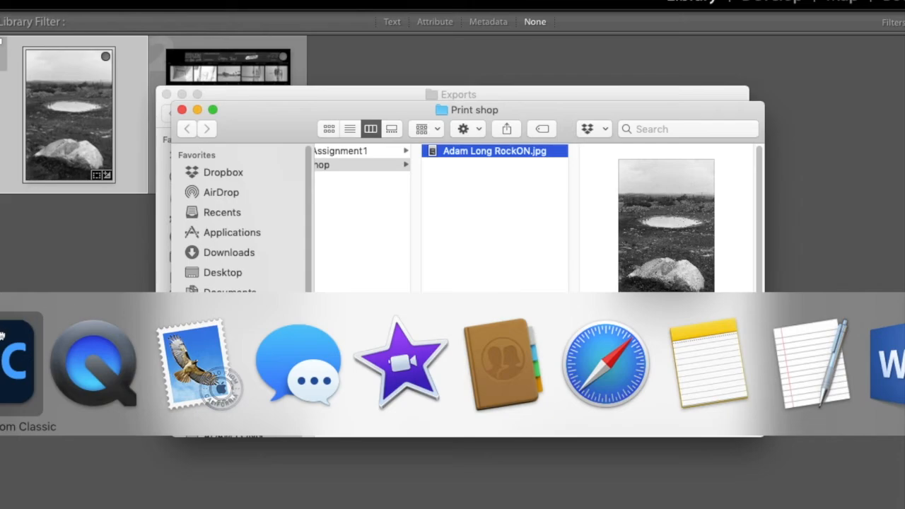
# Start a new Mail message from the Dock.
pyautogui.click(185, 360)
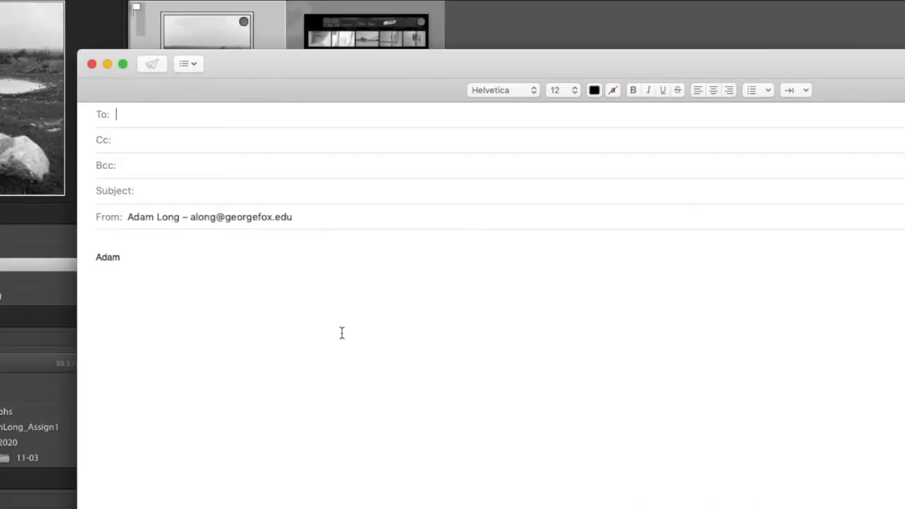
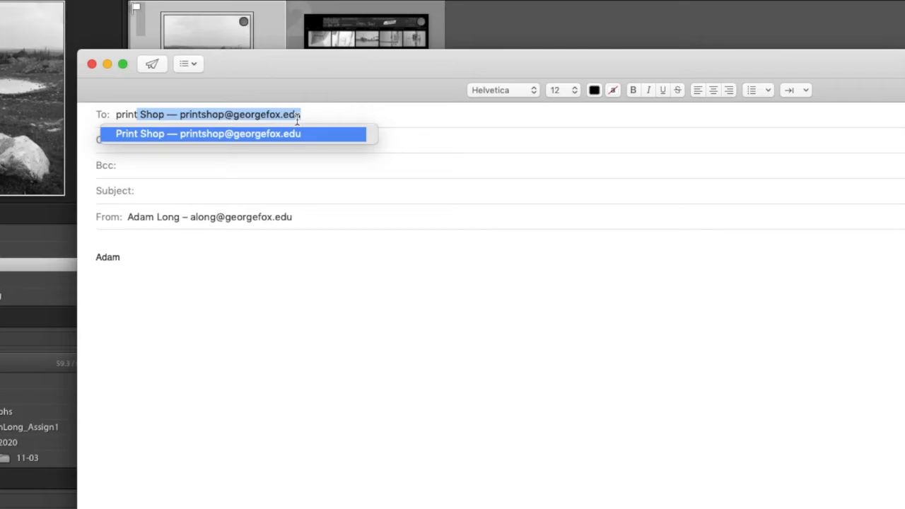
# Address the message to Print Shop with subject '1 print for Arts230 A'.
pyautogui.press('Return')
pyautogui.click(178, 188)
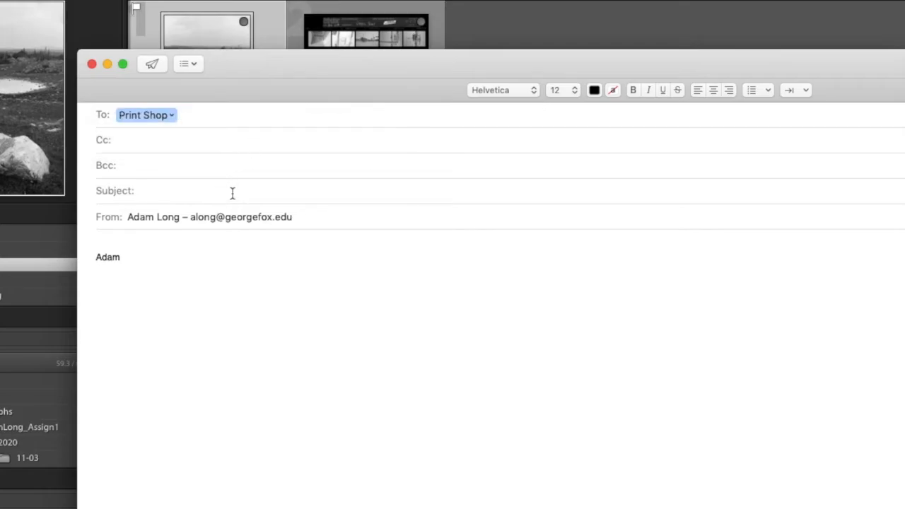
pyautogui.write('1 print for Arts230')
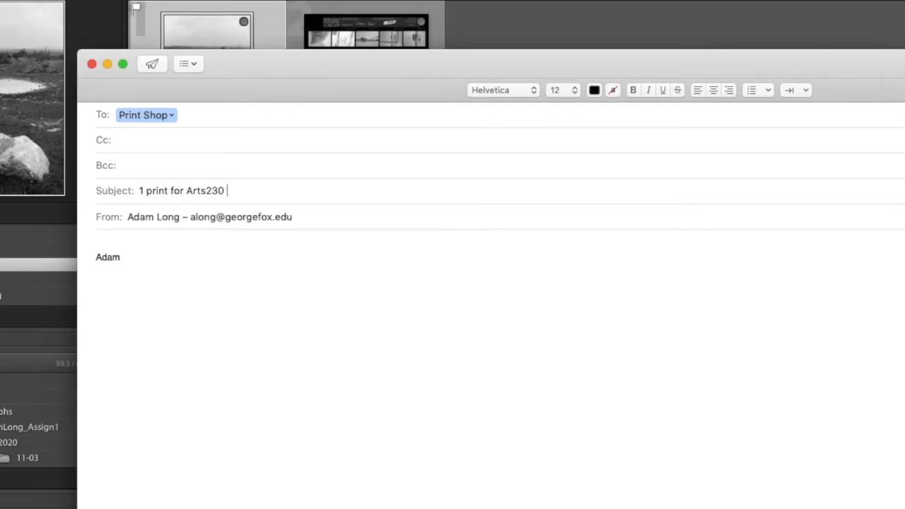
pyautogui.write(' A')
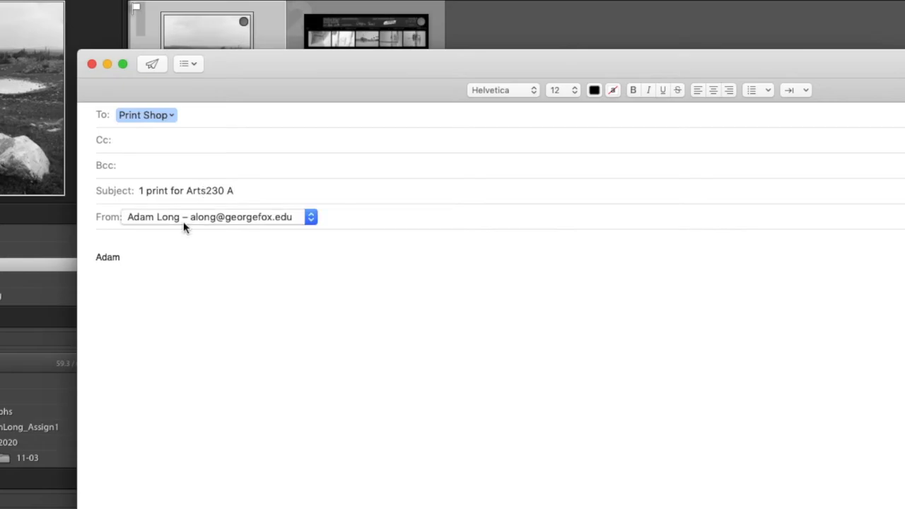
# Write the greeting 'Hi y'all.' above the signature.
pyautogui.click(125, 244)
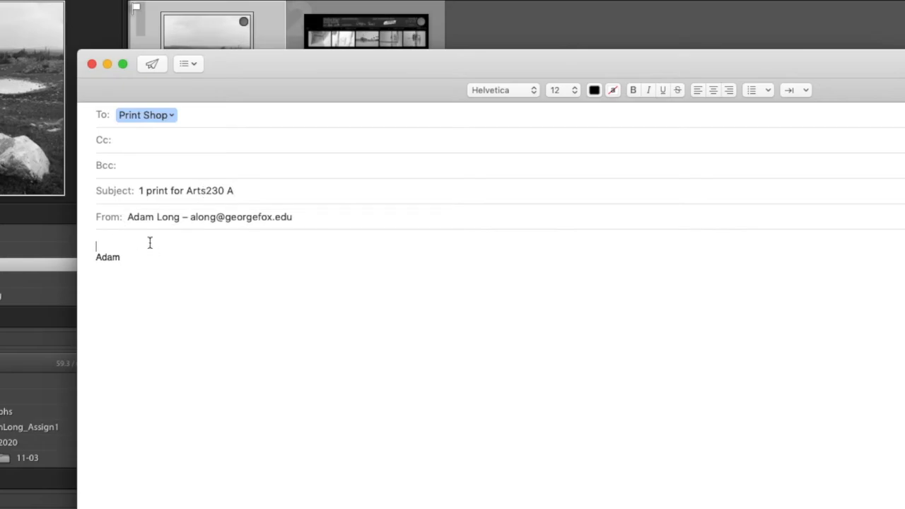
pyautogui.write("Hi y'all")
pyautogui.press('BackSpace')
pyautogui.write('.')
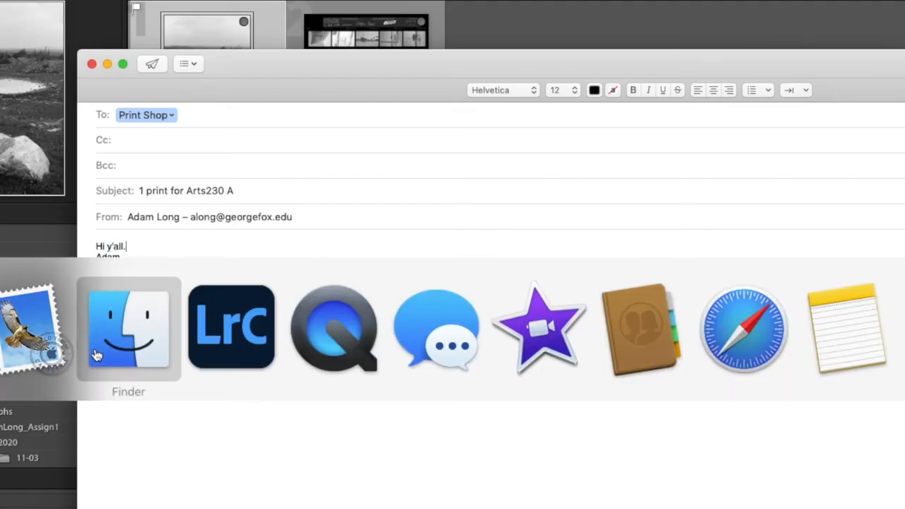
# Drag the exported rock JPEG from Finder into the message body at Actual Size.
pyautogui.click(124, 340)
pyautogui.moveTo(593, 117); pyautogui.dragTo(172, 306)
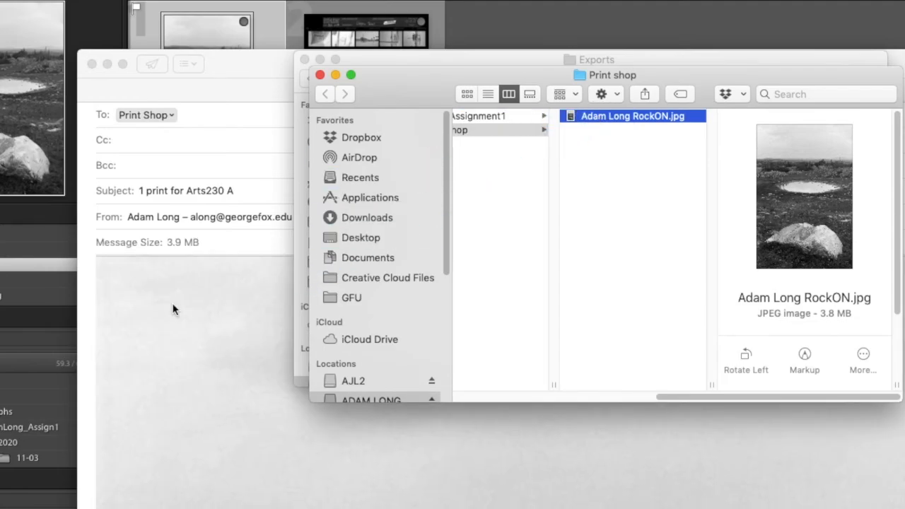
pyautogui.click(603, 453)
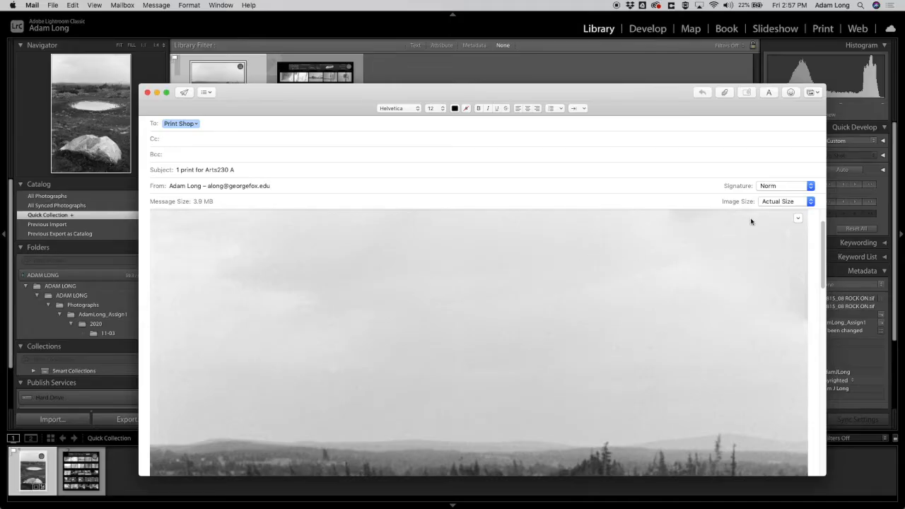
pyautogui.click(783, 203)
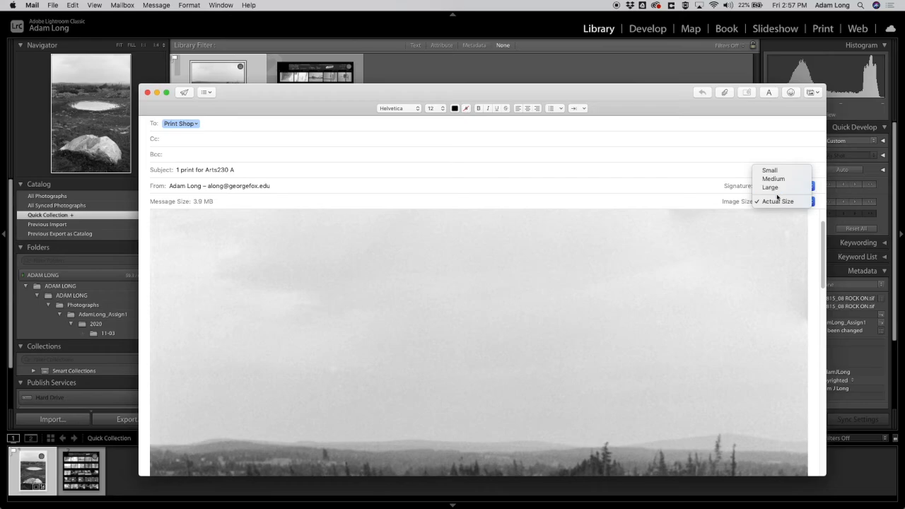
pyautogui.click(779, 204)
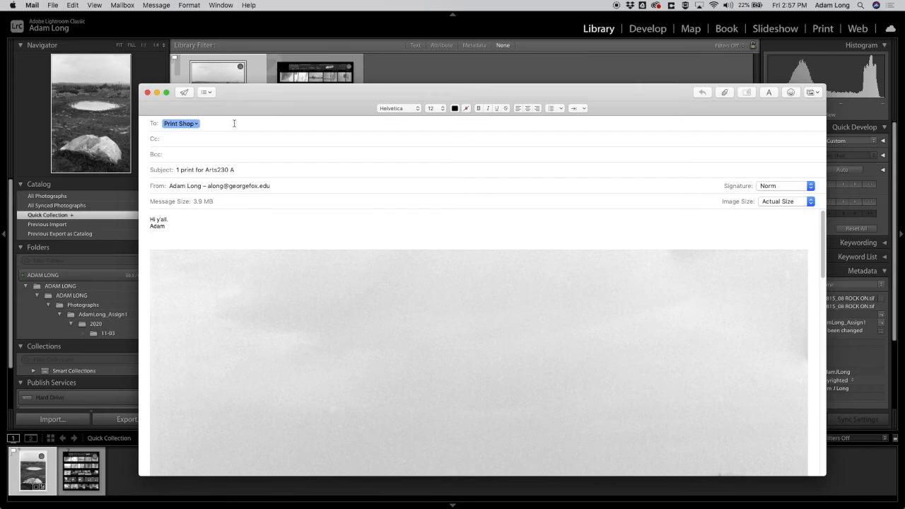
# Delete the rock JPEG from the Print shop folder in Finder.
pyautogui.press('super+Tab')
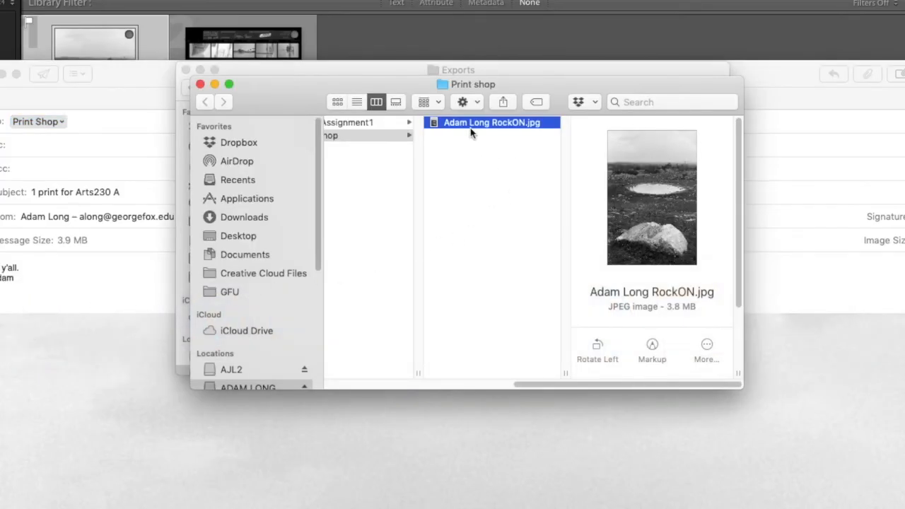
pyautogui.click(347, 135)
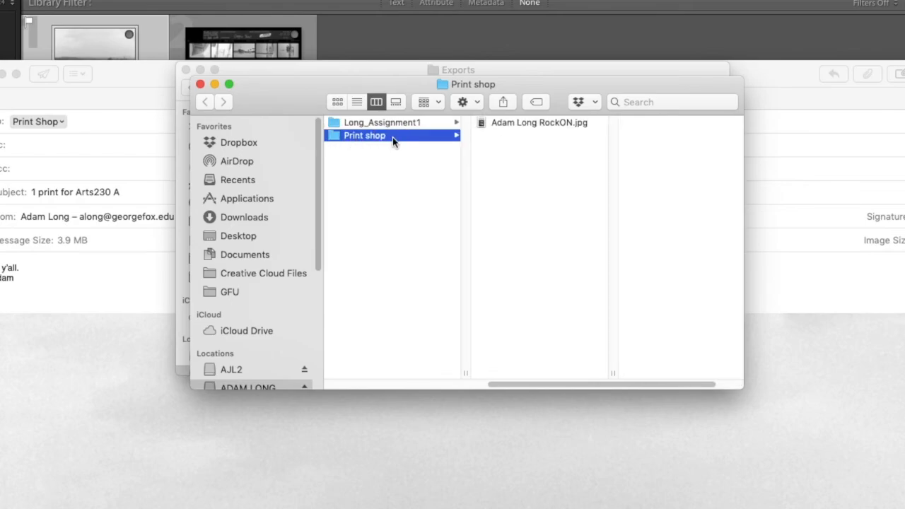
pyautogui.click(514, 124)
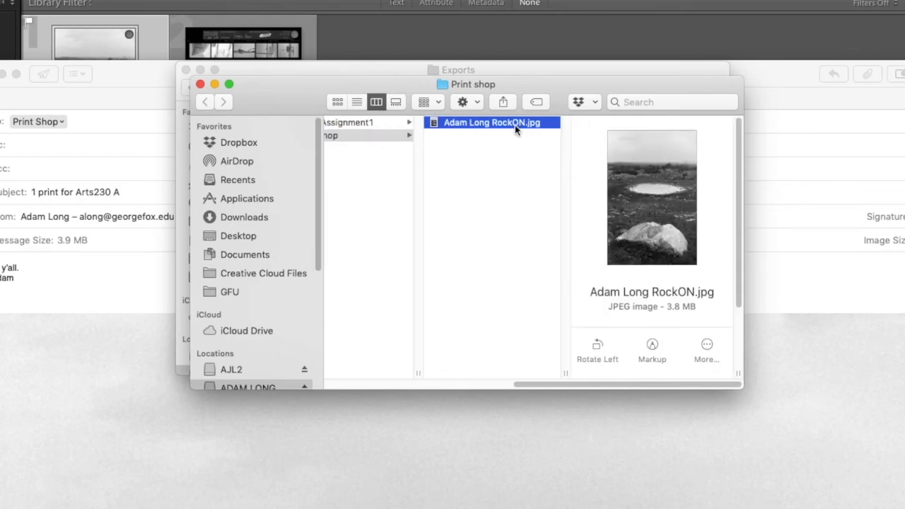
pyautogui.press('super+BackSpace')
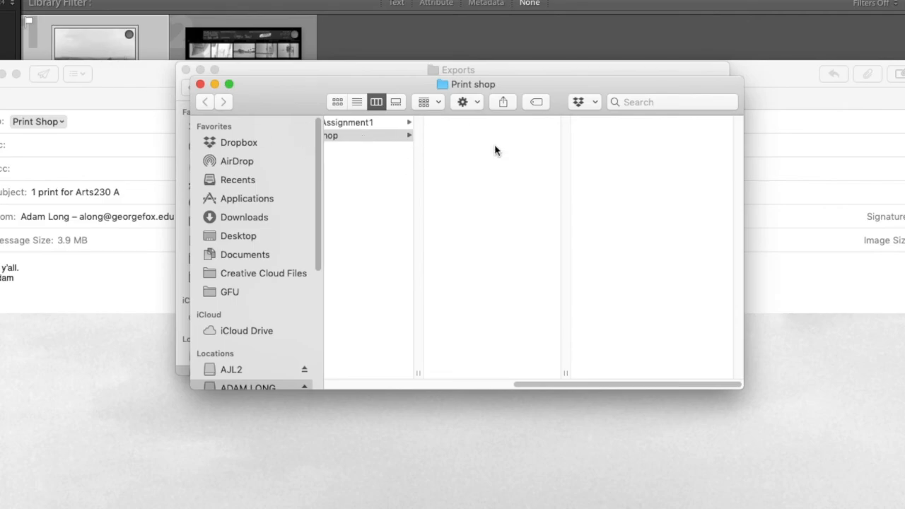
# Return to Lightroom Classic's Library grid with the rock photo and contact sheet.
pyautogui.click(356, 44)
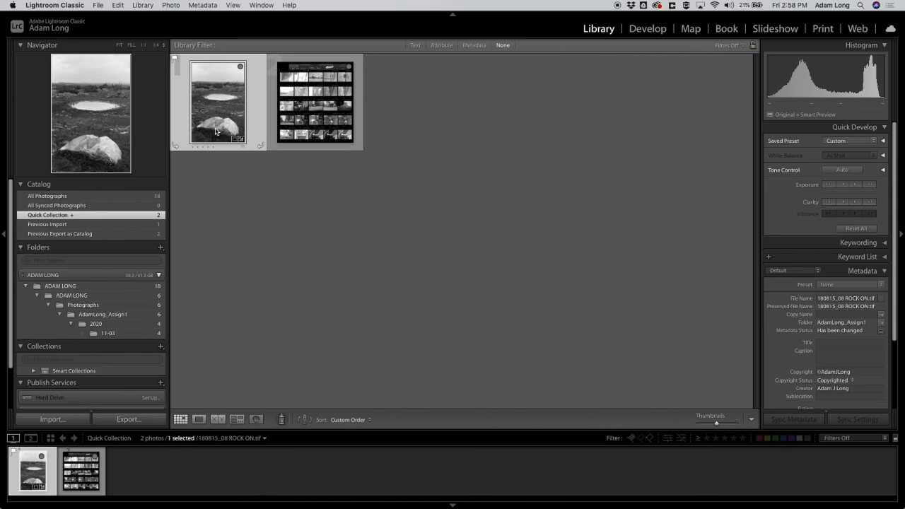